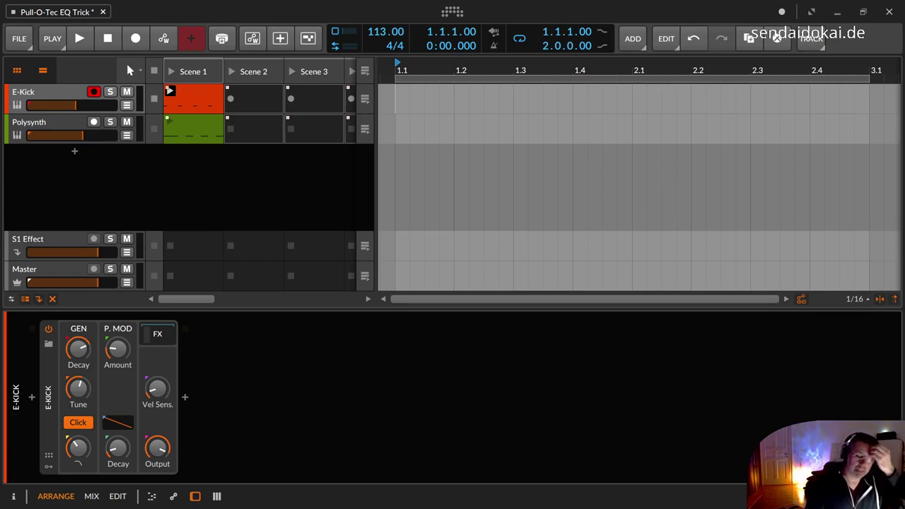
Play the E-Kick clip from Scene 1 to hear the unprocessed kick, and stop playback.
{"action": "left_click", "coordinate": [48, 399]}
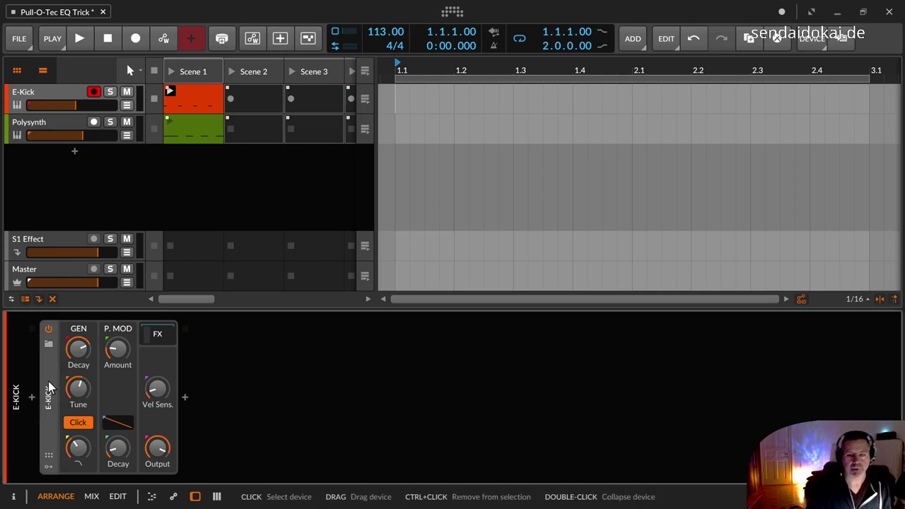
{"action": "left_click", "coordinate": [170, 92]}
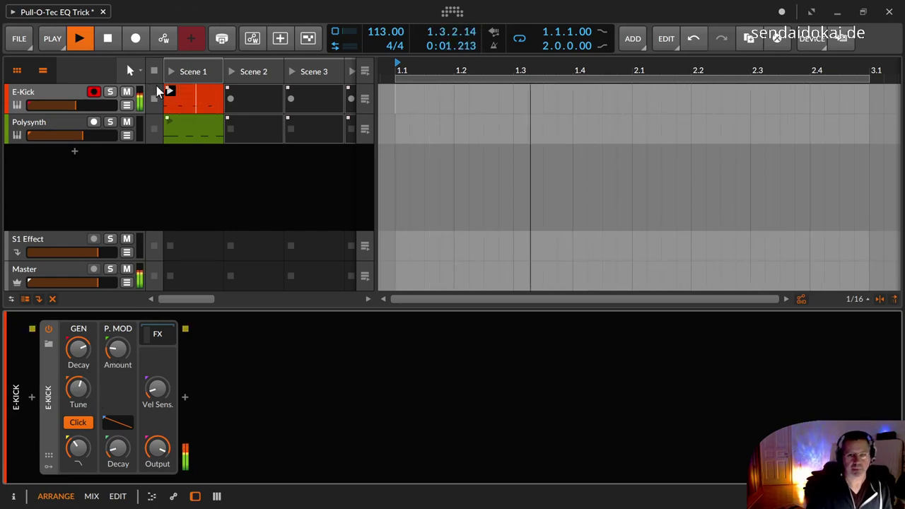
{"action": "key", "text": "space"}
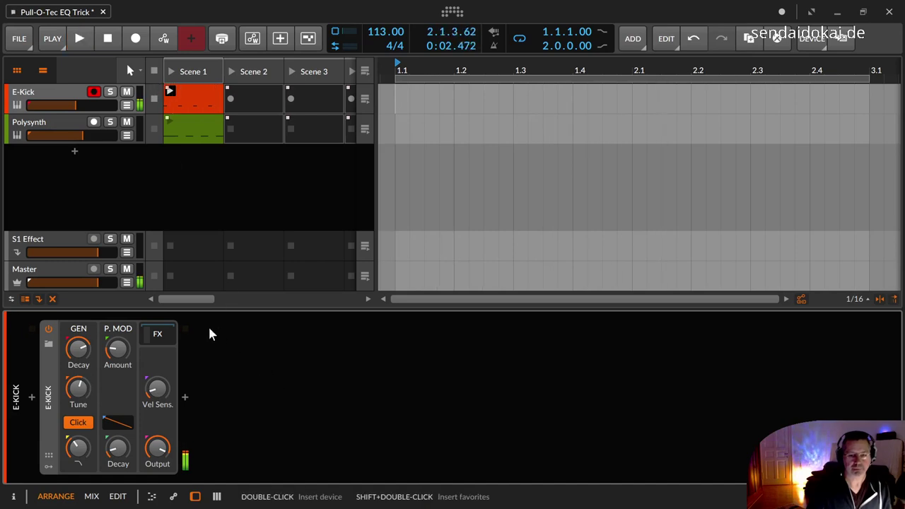
Open the E-Kick's FX chain and show its Pull-O-Tec EQ in the enlarged curve view.
{"action": "left_click", "coordinate": [158, 334]}
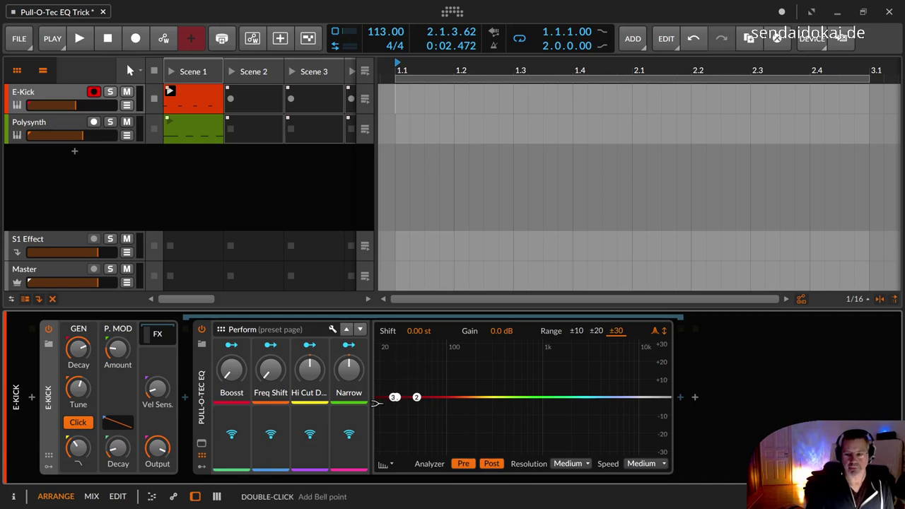
{"action": "left_click", "coordinate": [201, 443]}
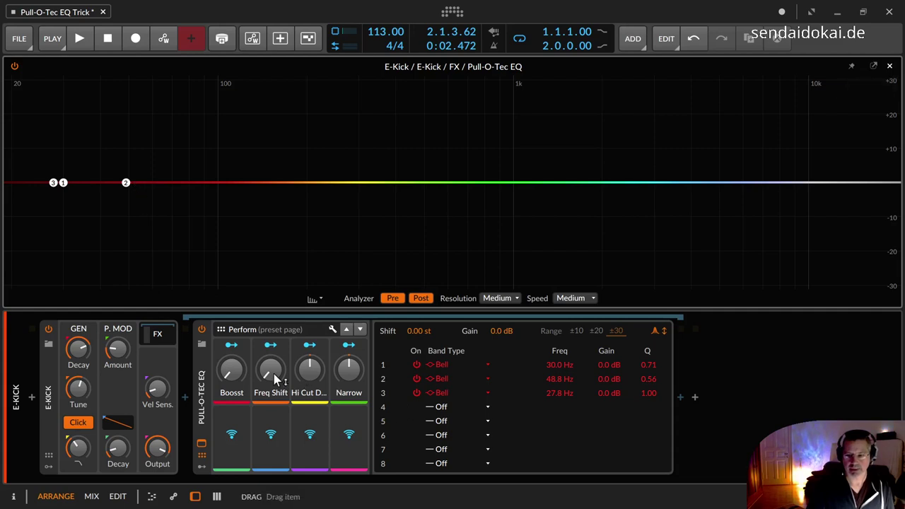
Raise Boosst to display the EQ curve, and remove bell band 3 so that only bands 1 and 2 remain.
{"action": "left_click_drag", "start_coordinate": [270, 370], "coordinate": [231, 334]}
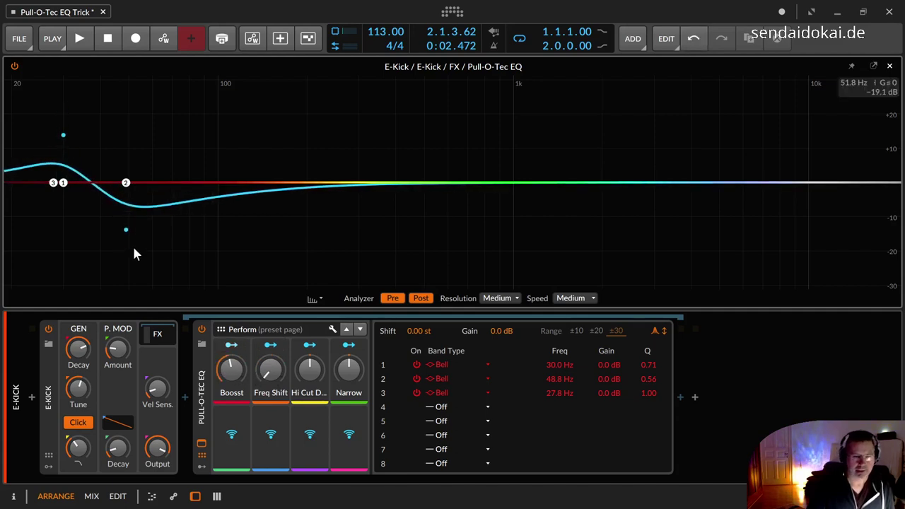
{"action": "double_click", "coordinate": [63, 183]}
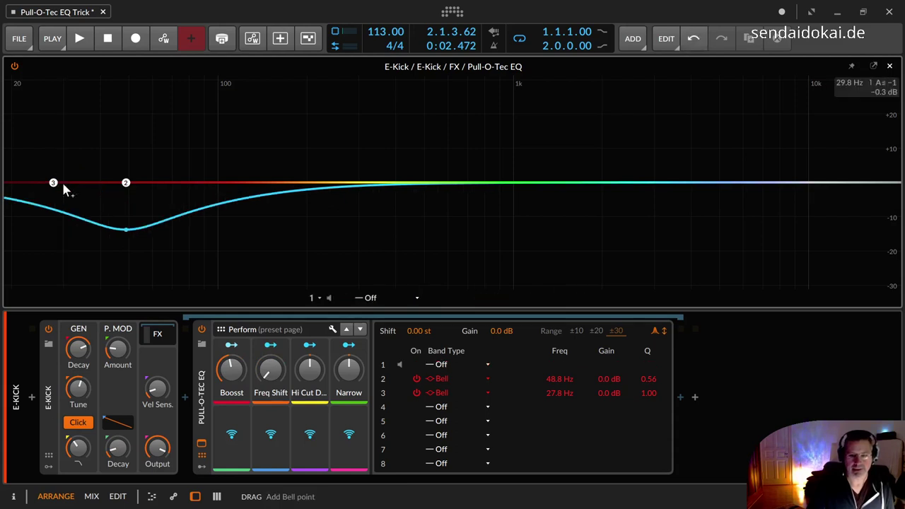
{"action": "key", "text": "ctrl+z"}
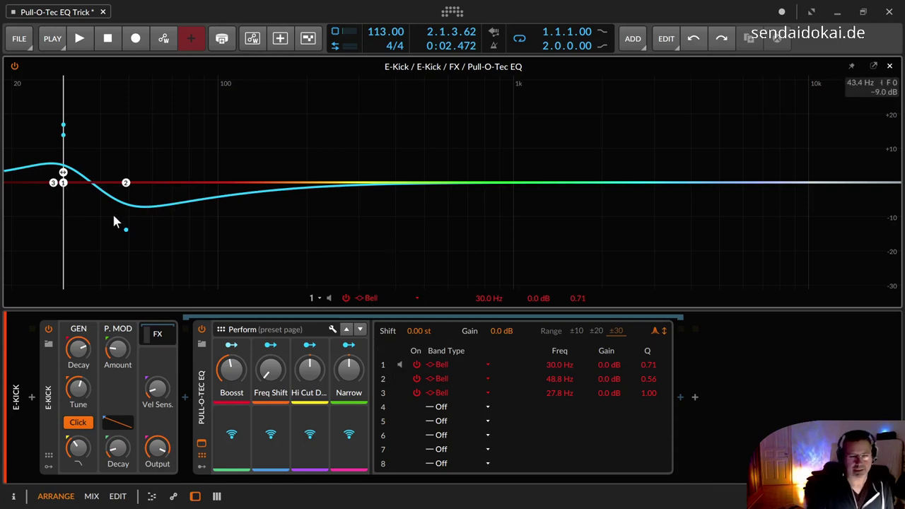
{"action": "double_click", "coordinate": [53, 183]}
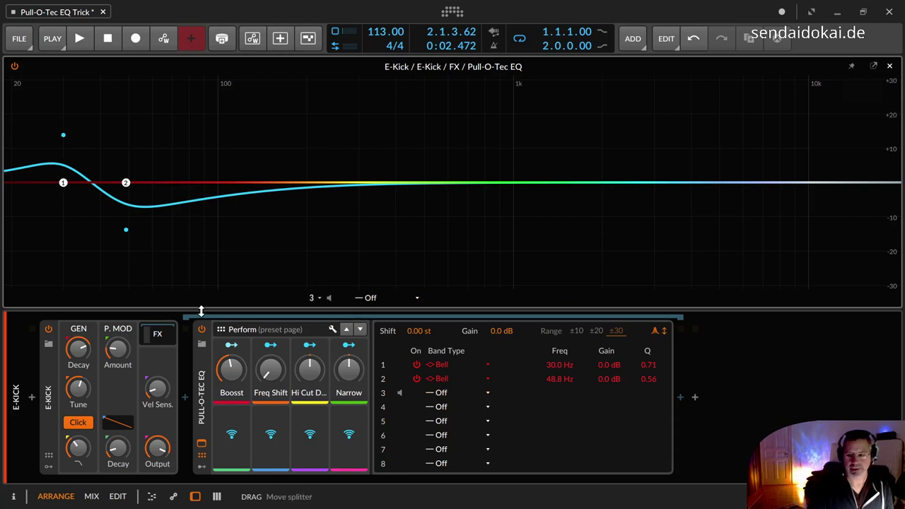
Sweep the Boosst macro from near zero up to 100 % and back to slightly above half.
{"action": "mouse_move", "coordinate": [230, 369]}
{"action": "left_mouse_down"}
{"action": "mouse_move", "coordinate": [229, 339]}
{"action": "mouse_move", "coordinate": [228, 369]}
{"action": "left_mouse_up"}
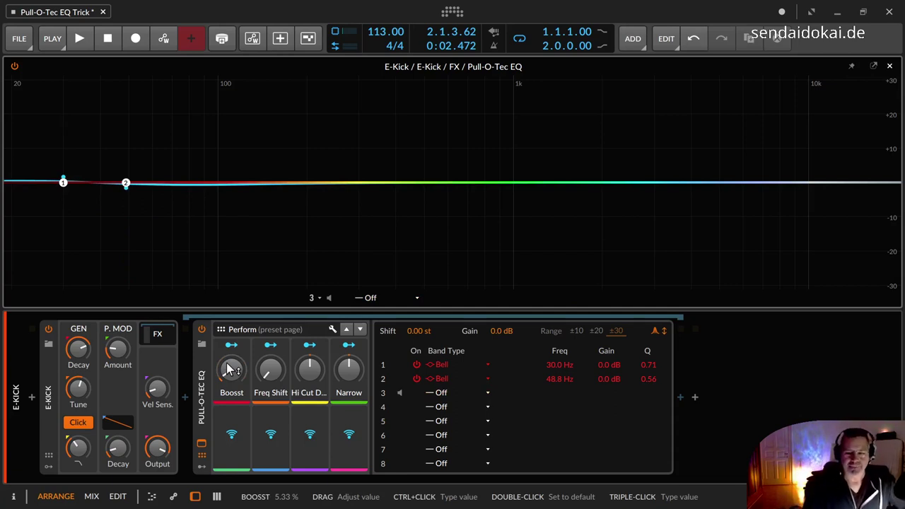
{"action": "left_click_drag", "start_coordinate": [230, 369], "coordinate": [230, 376]}
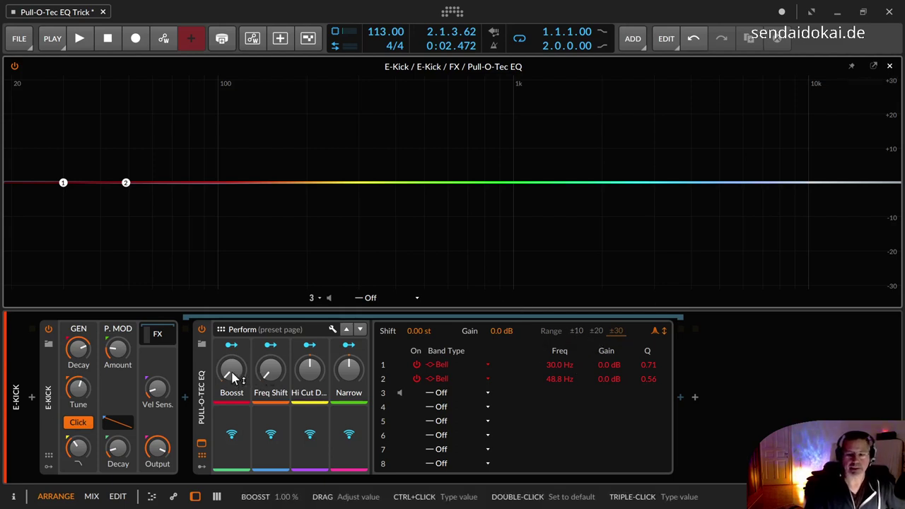
{"action": "mouse_move", "coordinate": [234, 378]}
{"action": "left_mouse_down"}
{"action": "mouse_move", "coordinate": [233, 311]}
{"action": "mouse_move", "coordinate": [232, 378]}
{"action": "left_mouse_up"}
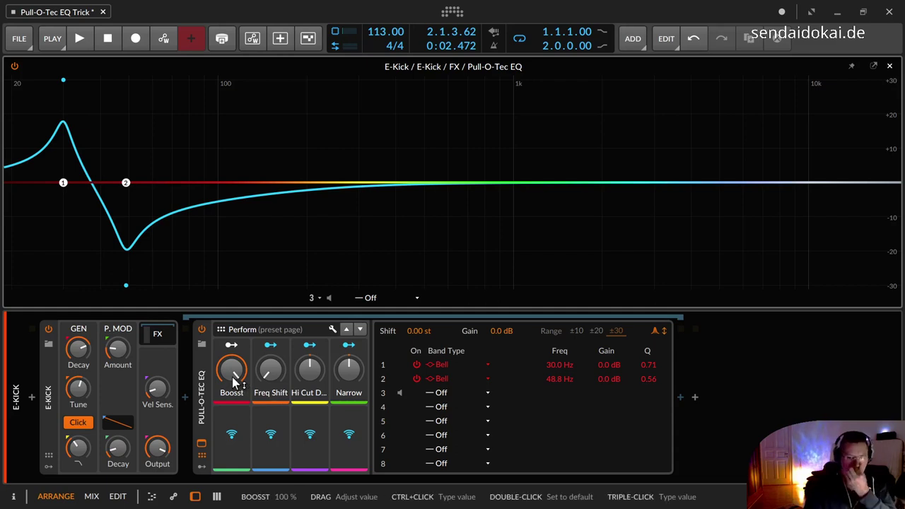
{"action": "left_click_drag", "start_coordinate": [234, 375], "coordinate": [234, 409]}
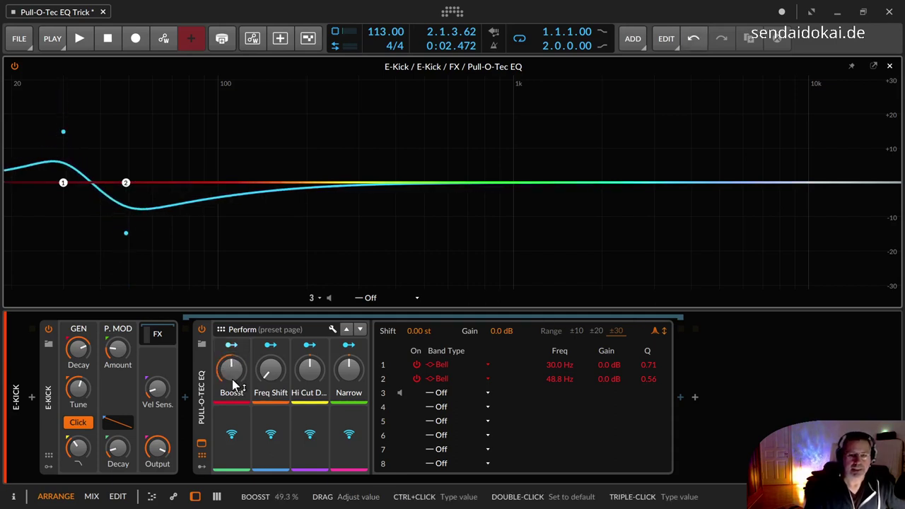
{"action": "mouse_move", "coordinate": [232, 377]}
{"action": "left_mouse_down"}
{"action": "mouse_move", "coordinate": [242, 382]}
{"action": "mouse_move", "coordinate": [234, 376]}
{"action": "left_mouse_up"}
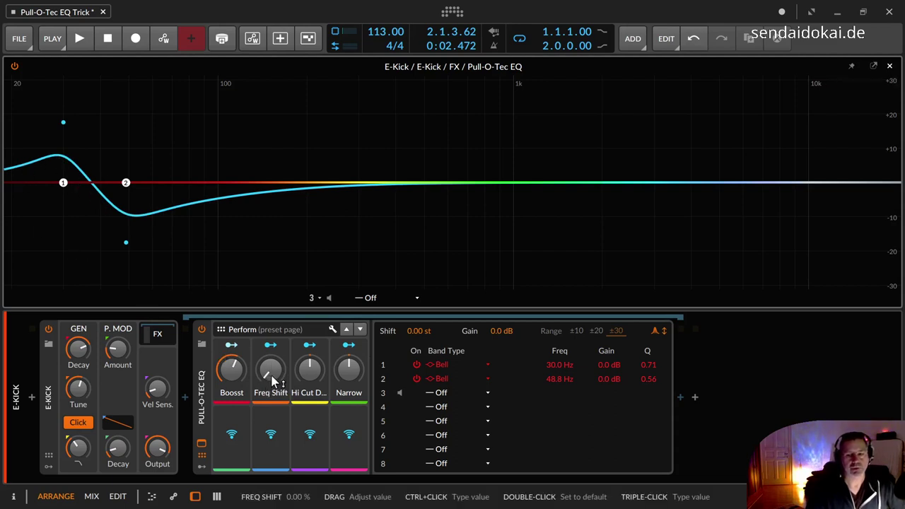
Sweep the Freq Shift macro up to its maximum and bring it back to roughly a third.
{"action": "mouse_move", "coordinate": [271, 371]}
{"action": "left_mouse_down"}
{"action": "mouse_move", "coordinate": [271, 355]}
{"action": "mouse_move", "coordinate": [271, 368]}
{"action": "left_mouse_up"}
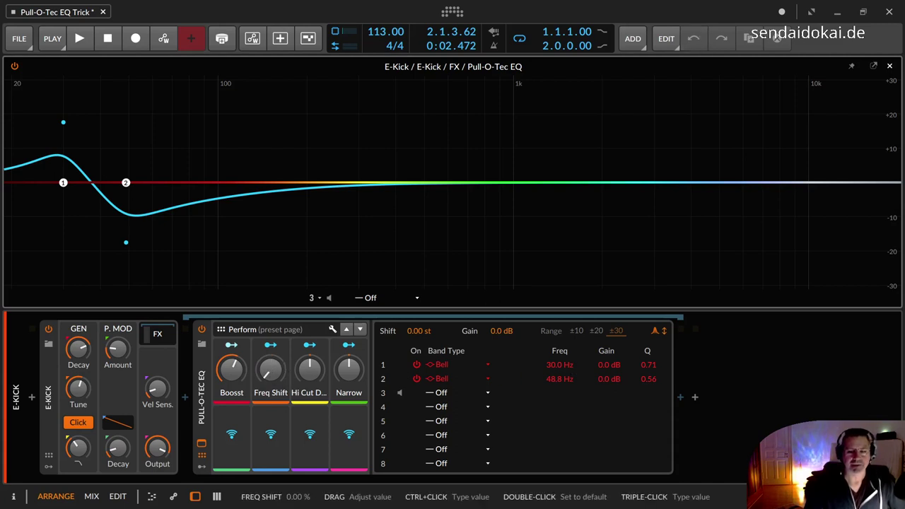
{"action": "left_click_drag", "start_coordinate": [274, 373], "coordinate": [274, 301]}
{"action": "left_click_drag", "start_coordinate": [270, 369], "coordinate": [247, 182]}
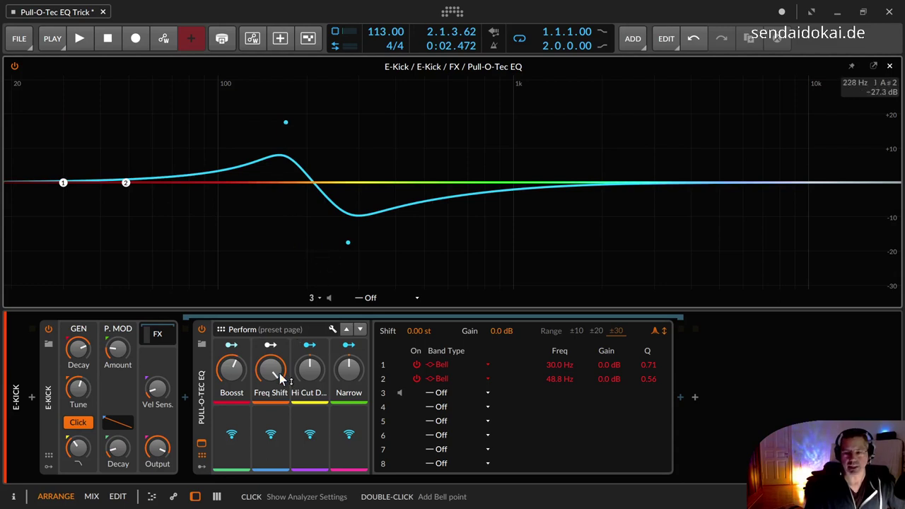
{"action": "mouse_move", "coordinate": [278, 380]}
{"action": "left_mouse_down"}
{"action": "mouse_move", "coordinate": [278, 424]}
{"action": "mouse_move", "coordinate": [277, 339]}
{"action": "mouse_move", "coordinate": [277, 424]}
{"action": "mouse_move", "coordinate": [277, 339]}
{"action": "mouse_move", "coordinate": [278, 424]}
{"action": "mouse_move", "coordinate": [272, 373]}
{"action": "left_mouse_up"}
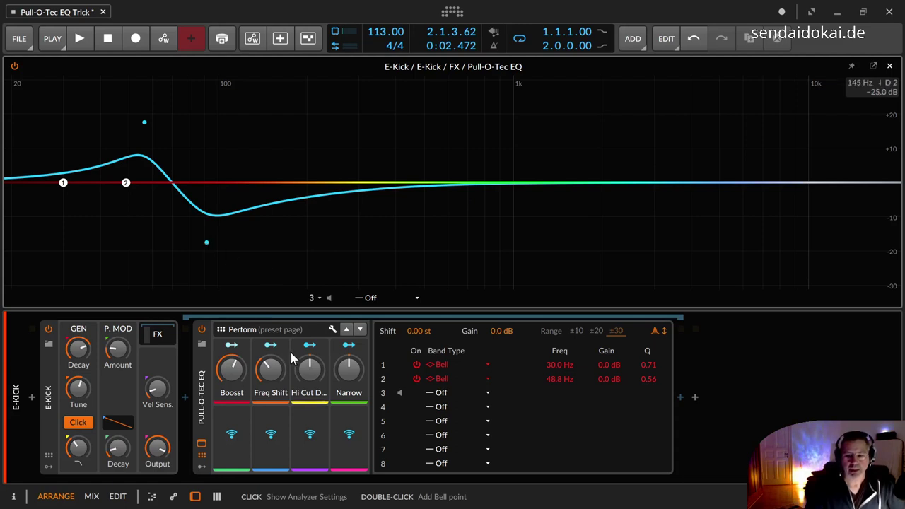
Try out the Hi Cut Dynamic macro and Narrow at 100 % with a stronger Boosst, and reset Hi Cut Dynamic and Narrow.
{"action": "mouse_move", "coordinate": [306, 367]}
{"action": "left_mouse_down"}
{"action": "mouse_move", "coordinate": [307, 376]}
{"action": "mouse_move", "coordinate": [306, 355]}
{"action": "left_mouse_up"}
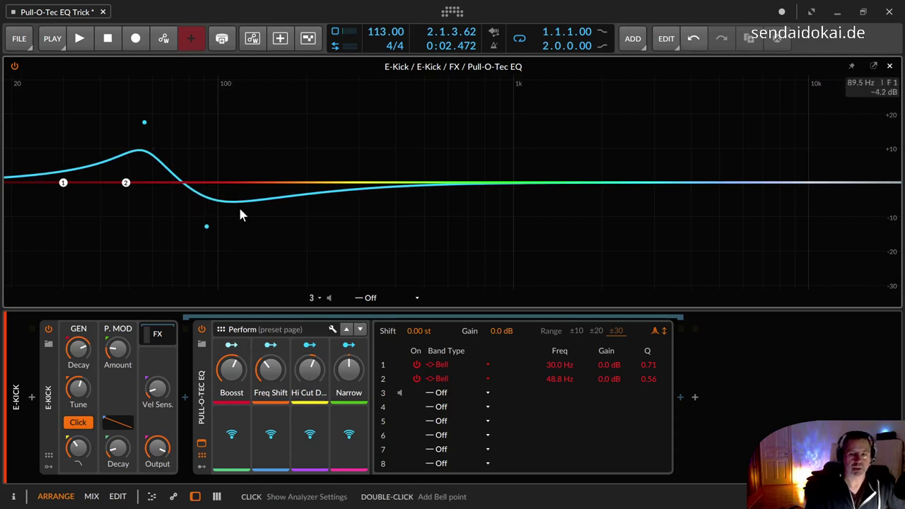
{"action": "double_click", "coordinate": [305, 371]}
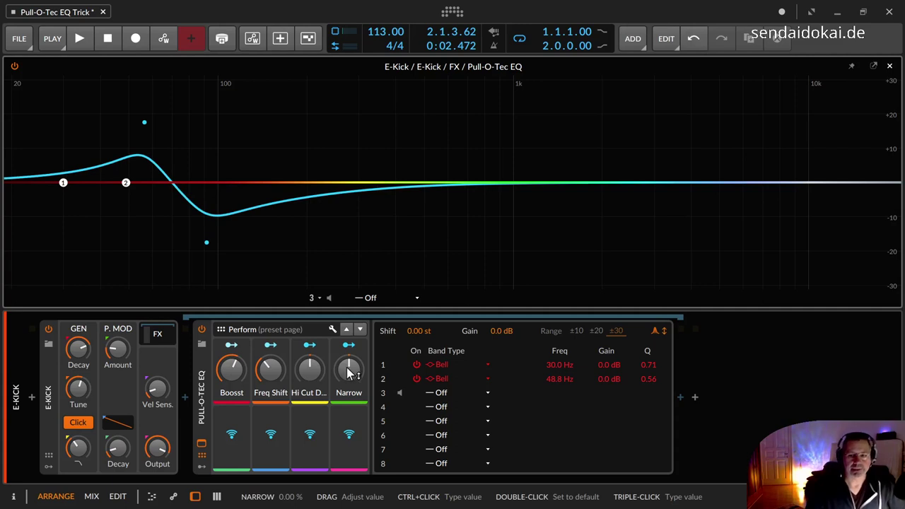
{"action": "left_click_drag", "start_coordinate": [348, 372], "coordinate": [348, 411]}
{"action": "mouse_move", "coordinate": [231, 369]}
{"action": "left_mouse_down"}
{"action": "mouse_move", "coordinate": [231, 340]}
{"action": "mouse_move", "coordinate": [228, 387]}
{"action": "left_mouse_up"}
{"action": "left_click_drag", "start_coordinate": [360, 380], "coordinate": [360, 336]}
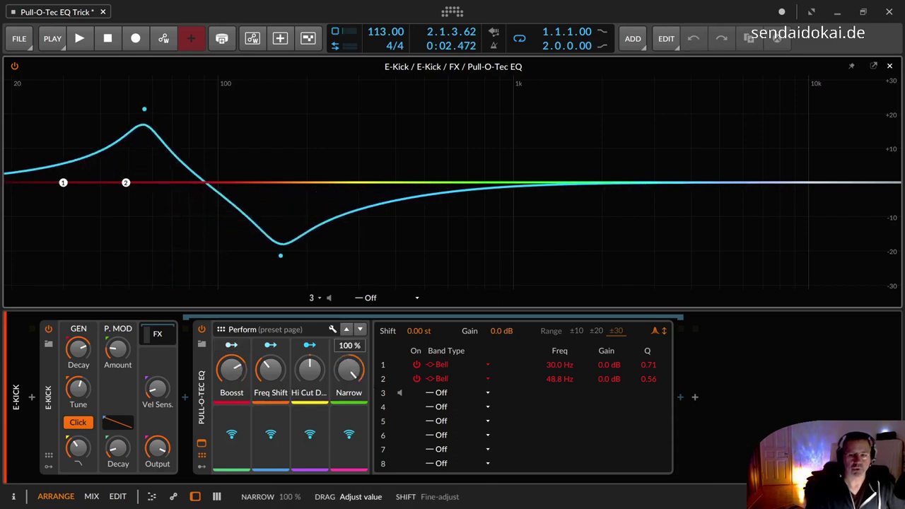
{"action": "double_click", "coordinate": [345, 368]}
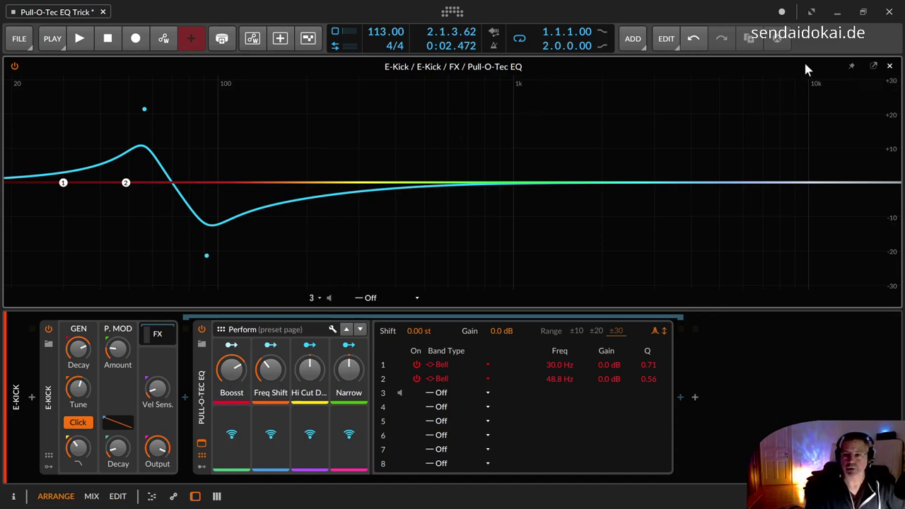
Reset the Boosst and Freq Shift macros to their 0 % defaults.
{"action": "double_click", "coordinate": [231, 368]}
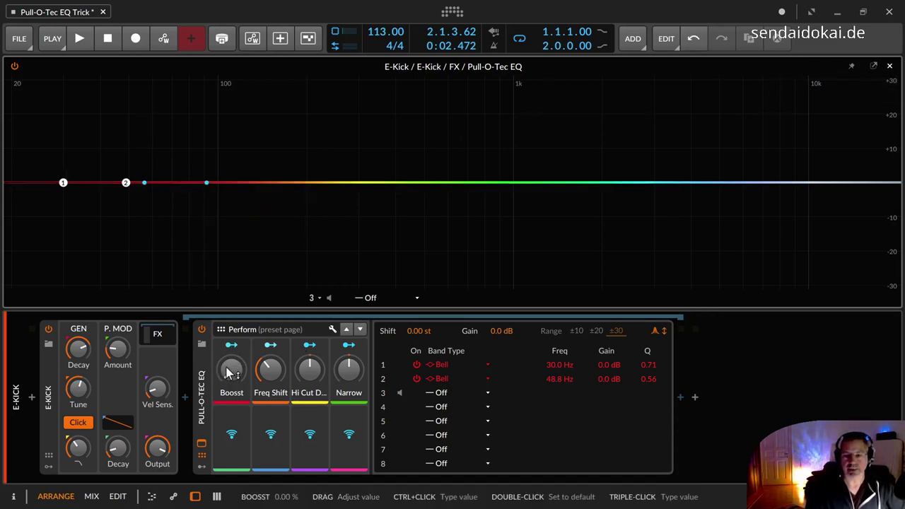
{"action": "double_click", "coordinate": [270, 369]}
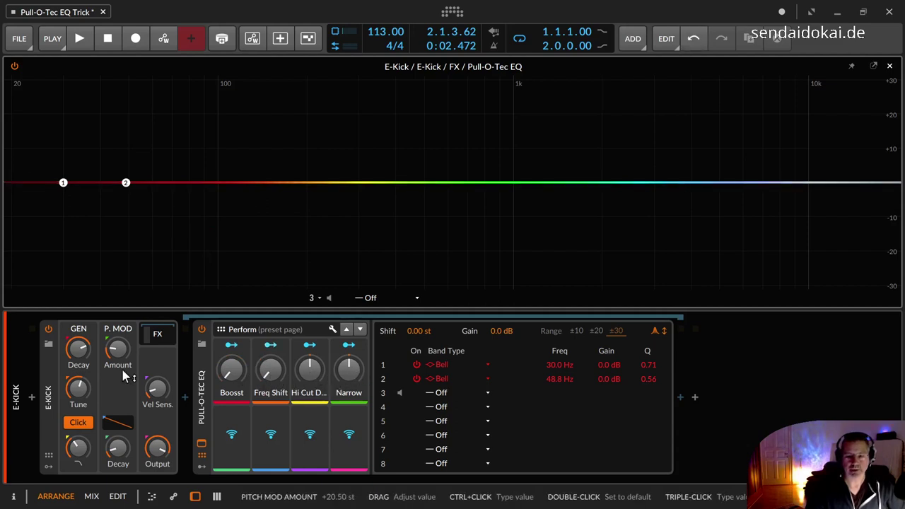
Start playback of the kick with the E-Kick device selected, and raise Boosst to slightly past half.
{"action": "left_click", "coordinate": [204, 381]}
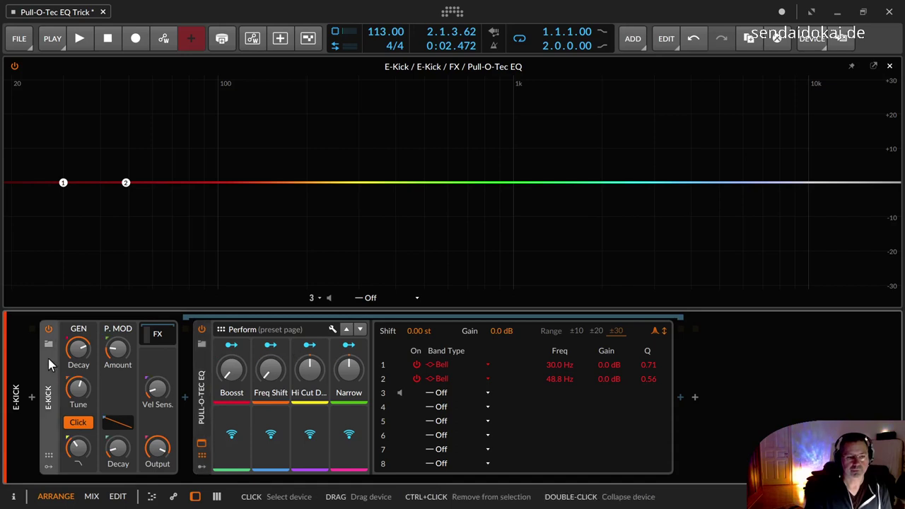
{"action": "key", "text": "space"}
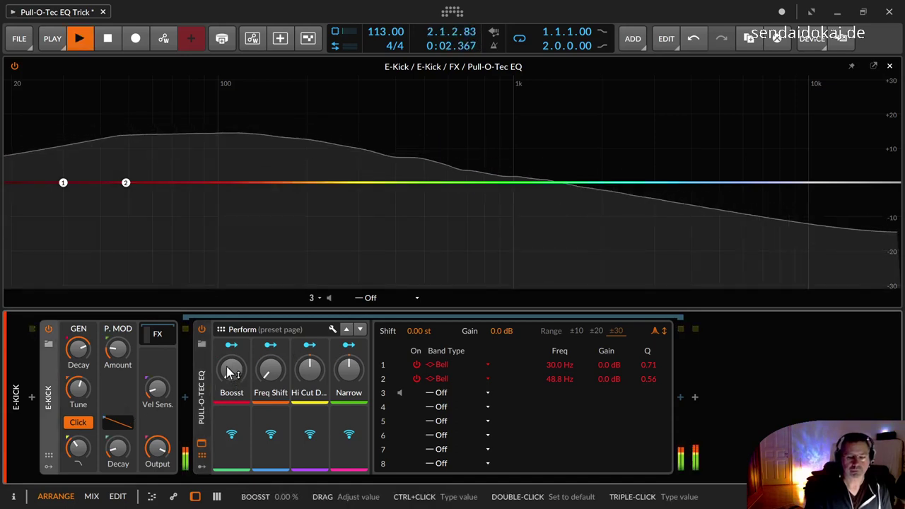
{"action": "left_click_drag", "start_coordinate": [227, 380], "coordinate": [228, 337]}
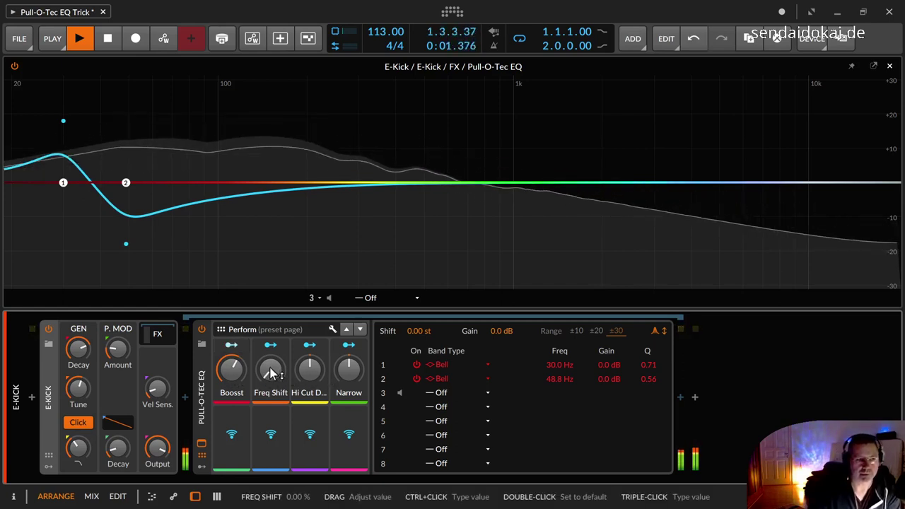
Sweep Freq Shift during playback between 15 % and 55.7 %, settle it at a low setting, and reduce Boosst to 37.3 %.
{"action": "left_click_drag", "start_coordinate": [271, 375], "coordinate": [271, 365]}
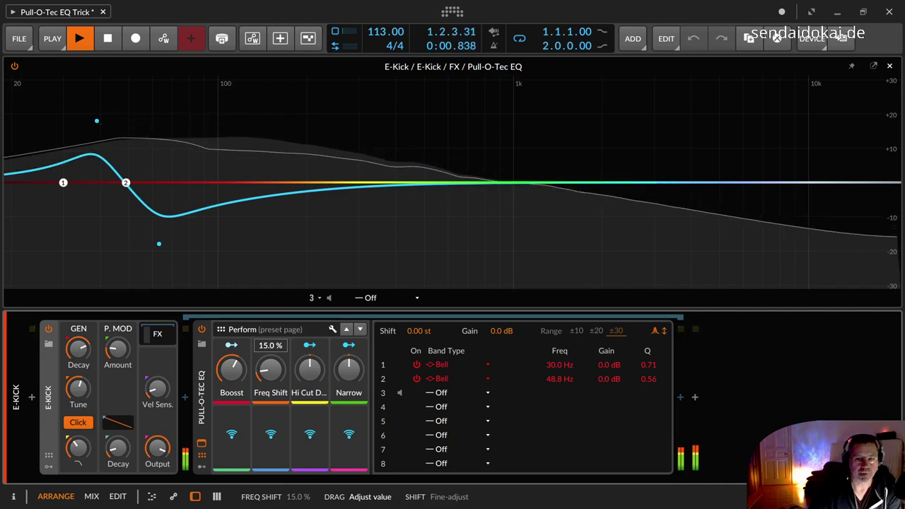
{"action": "left_click_drag", "start_coordinate": [271, 364], "coordinate": [271, 375]}
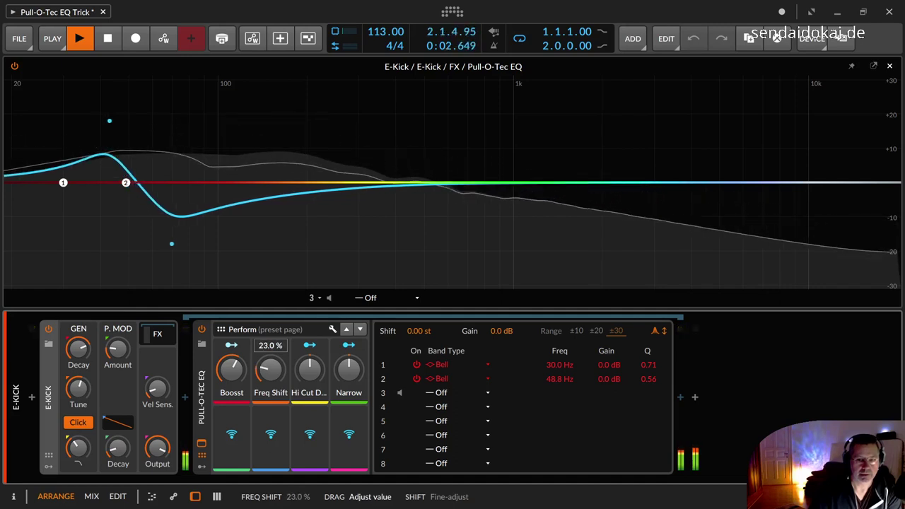
{"action": "left_click_drag", "start_coordinate": [270, 367], "coordinate": [270, 361]}
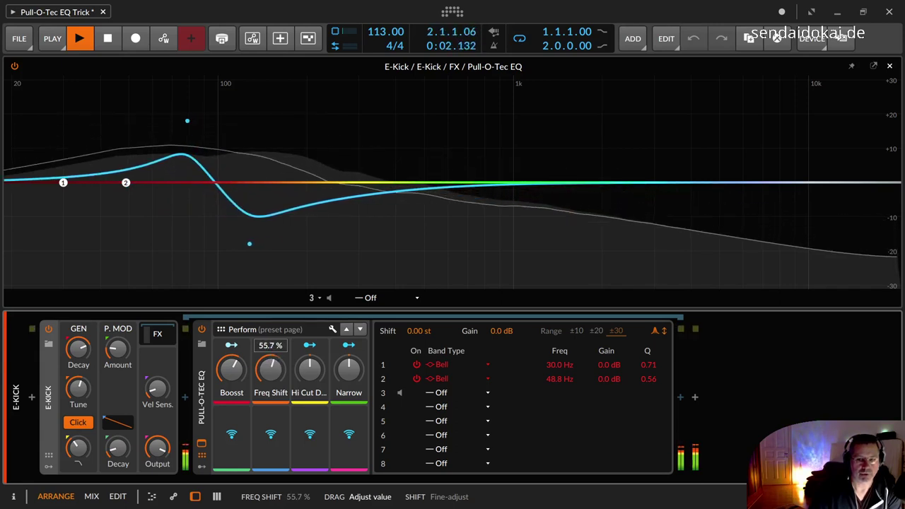
{"action": "left_click_drag", "start_coordinate": [270, 361], "coordinate": [229, 357]}
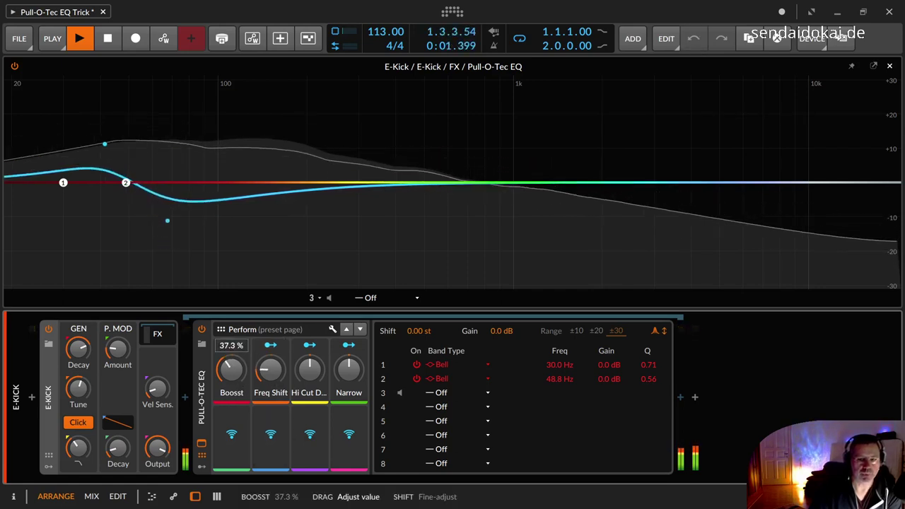
Set Hi Cut Dynamic to 12 % and slightly trim Boosst and Freq Shift while the kick plays.
{"action": "left_click_drag", "start_coordinate": [309, 375], "coordinate": [308, 374]}
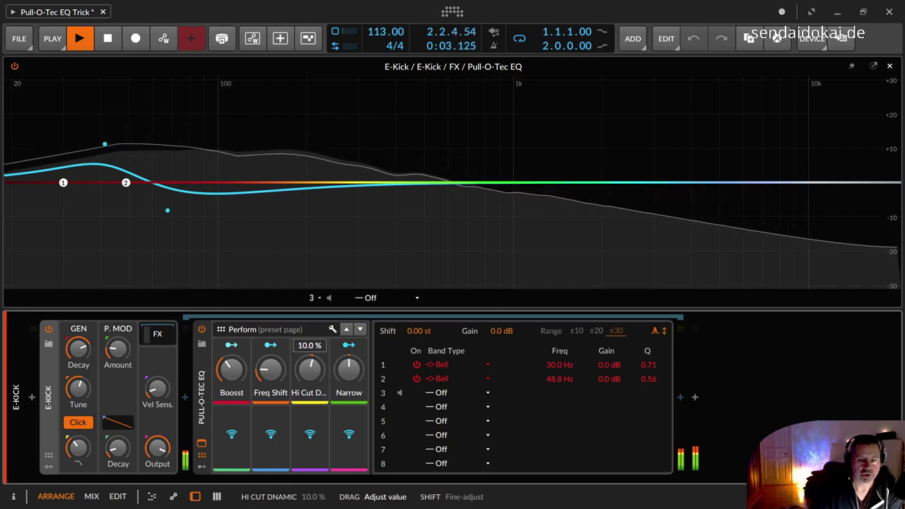
{"action": "left_click_drag", "start_coordinate": [306, 376], "coordinate": [306, 374]}
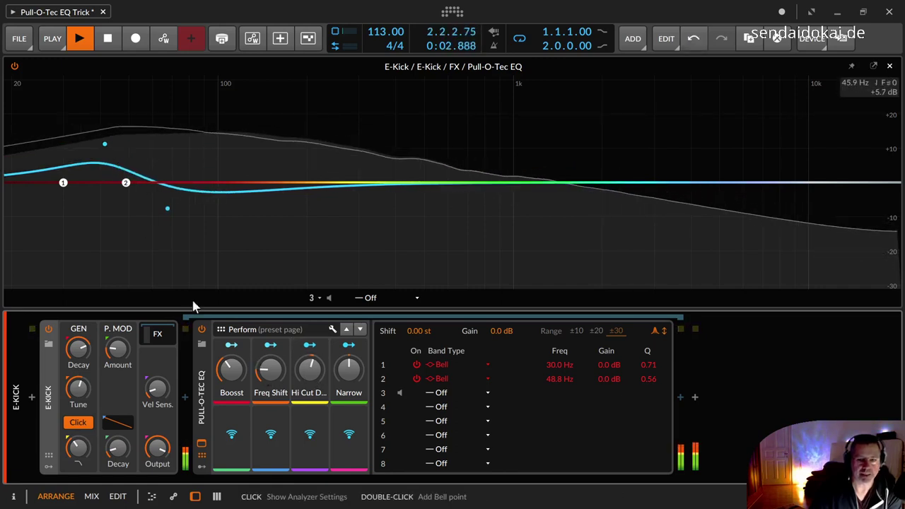
{"action": "left_click_drag", "start_coordinate": [235, 378], "coordinate": [270, 371]}
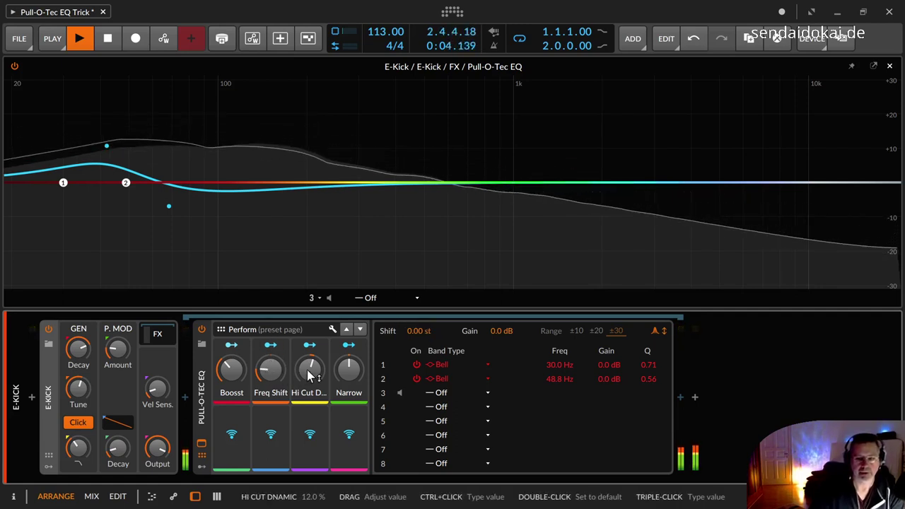
Widen the curve with Narrow at about 90 %, turn up Boosst and Freq Shift, and ease Narrow back a little.
{"action": "left_click_drag", "start_coordinate": [349, 370], "coordinate": [349, 326]}
{"action": "left_click_drag", "start_coordinate": [237, 374], "coordinate": [264, 366]}
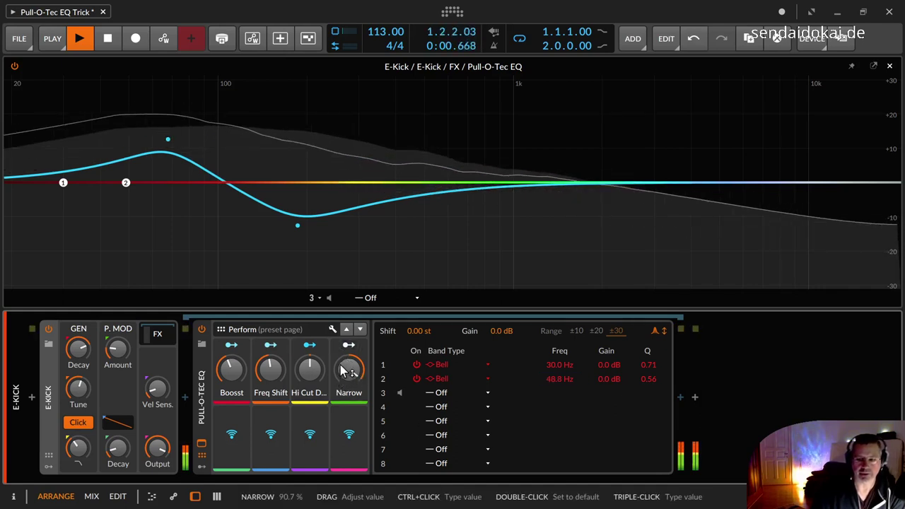
{"action": "left_click_drag", "start_coordinate": [346, 373], "coordinate": [347, 392]}
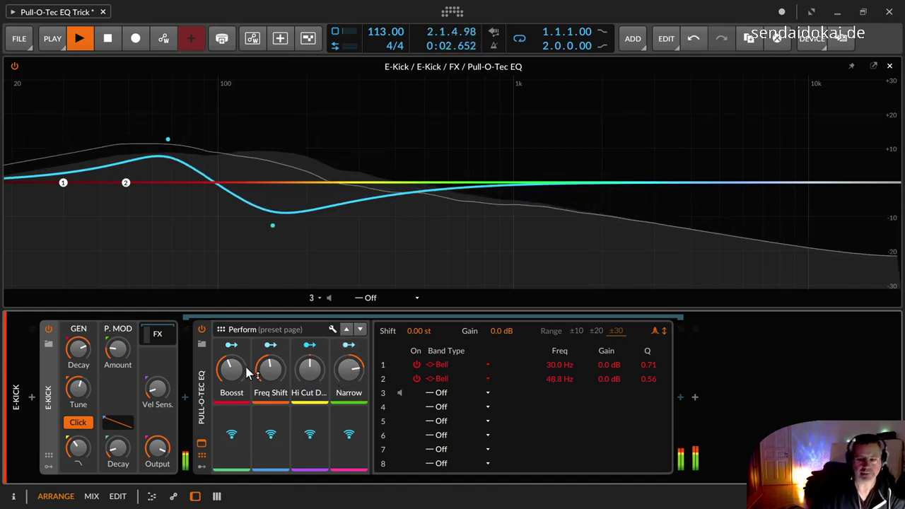
Lower Boosst to 33.7 %, reduce Freq Shift and recentre Narrow on the kick's EQ, then stop playback and close the enlarged EQ view.
{"action": "left_click_drag", "start_coordinate": [234, 372], "coordinate": [270, 381]}
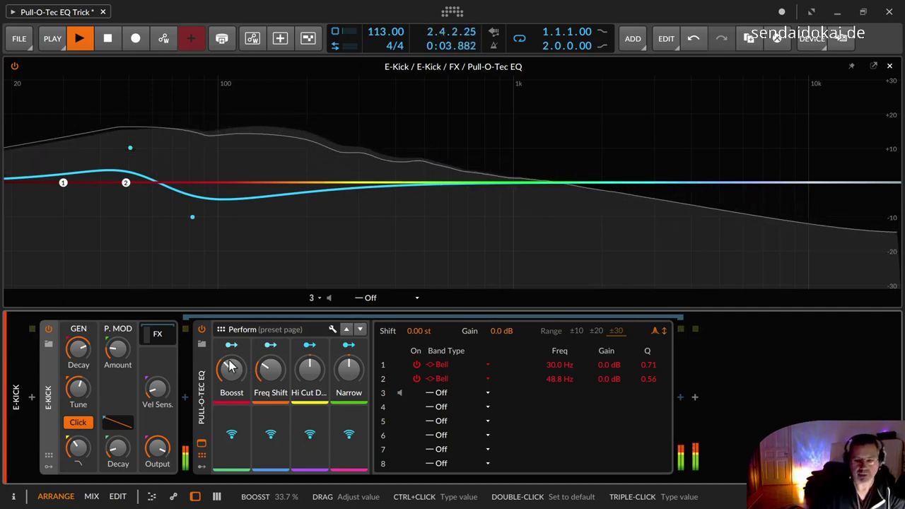
{"action": "key", "text": "space"}
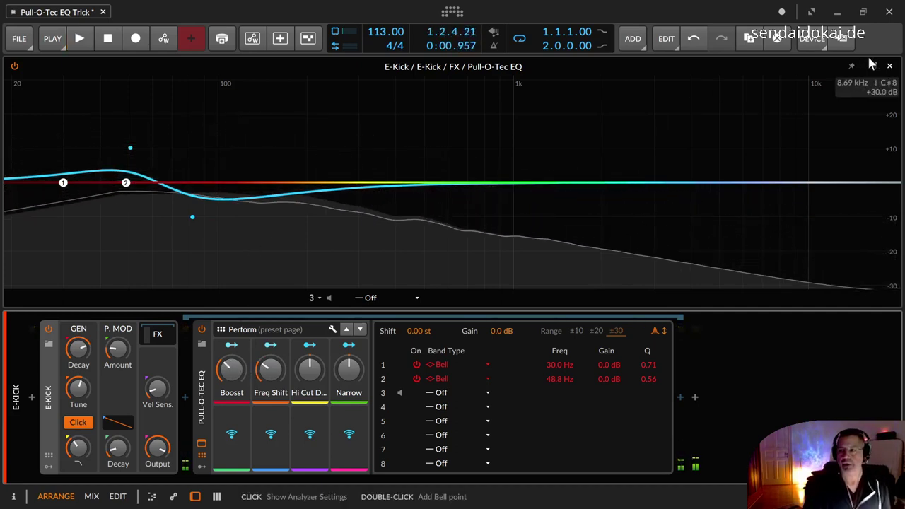
{"action": "left_click", "coordinate": [888, 67]}
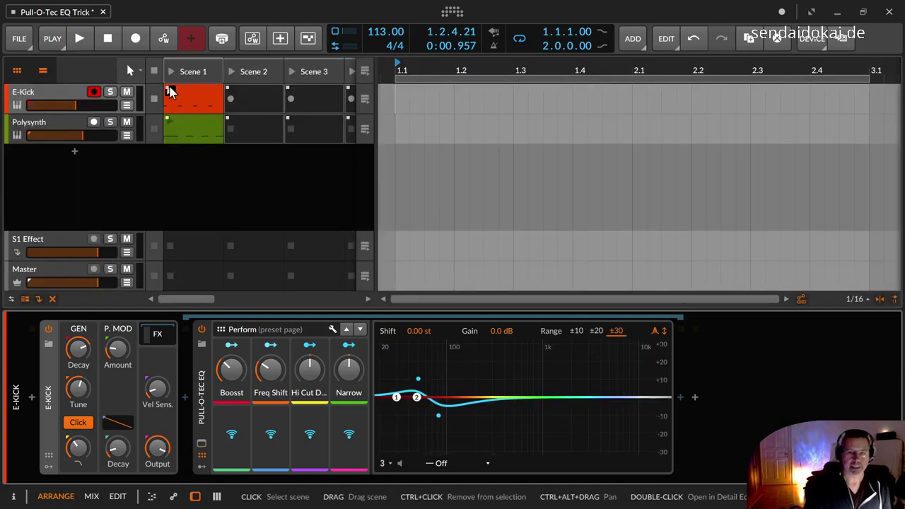
Launch the Polysynth clip in Scene 1, select its track, and briefly expand the Polysynth device to show its synth controls.
{"action": "left_click", "coordinate": [169, 125]}
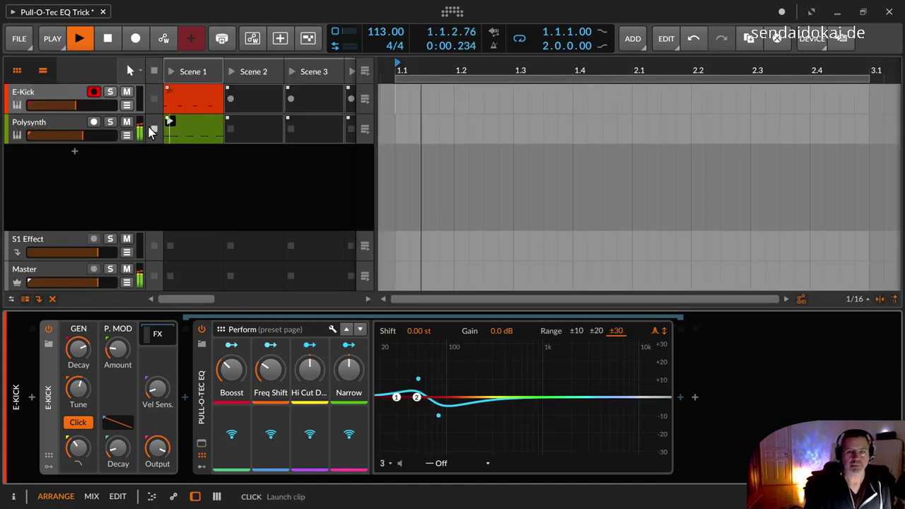
{"action": "left_click", "coordinate": [74, 126]}
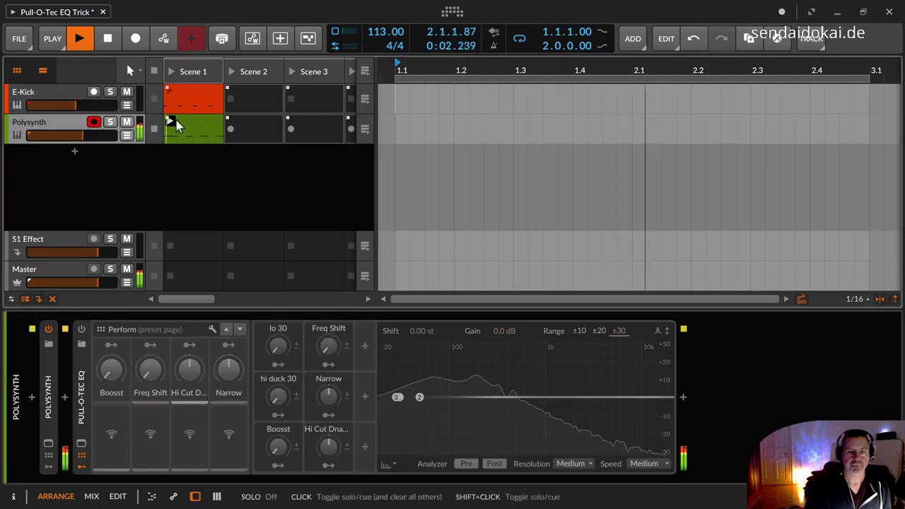
{"action": "double_click", "coordinate": [49, 399]}
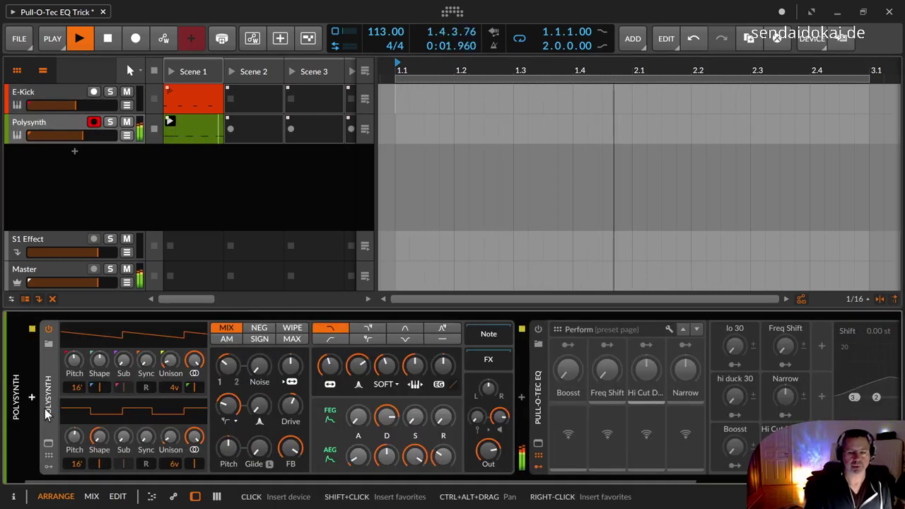
{"action": "double_click", "coordinate": [53, 410]}
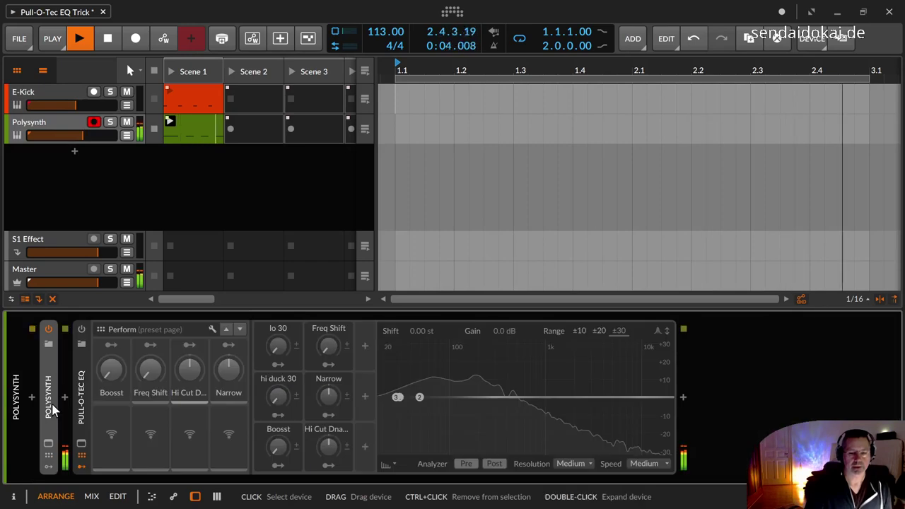
Enable the Pull-O-Tec EQ on the Polysynth track and raise Boosst to slightly below half.
{"action": "left_click", "coordinate": [80, 330]}
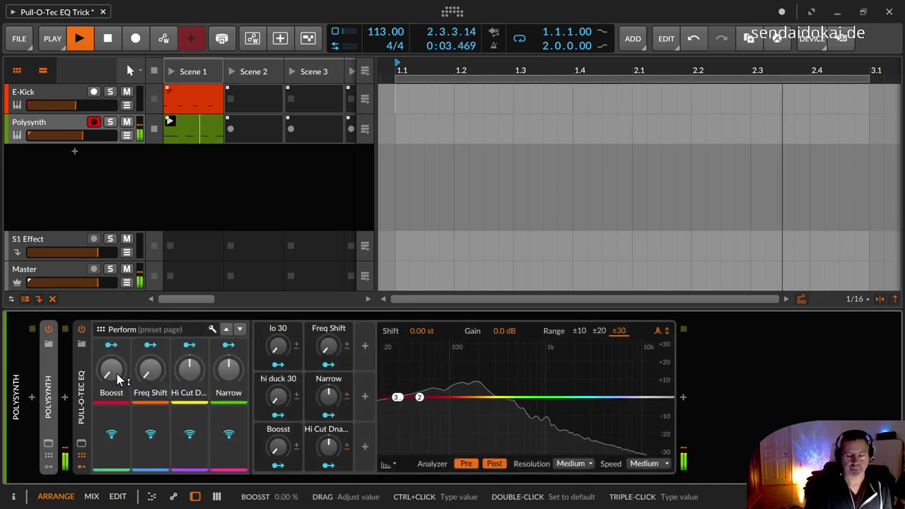
{"action": "left_click_drag", "start_coordinate": [117, 374], "coordinate": [118, 329]}
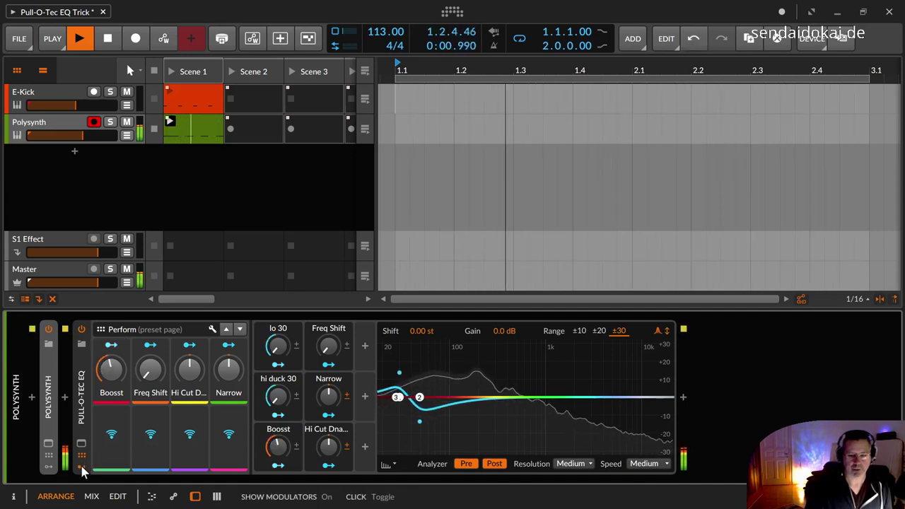
Tune the bass in the enlarged EQ view with Freq Shift at 57.0 %, Boosst around half and Hi Cut Dynamic slightly above centre.
{"action": "left_click", "coordinate": [81, 443]}
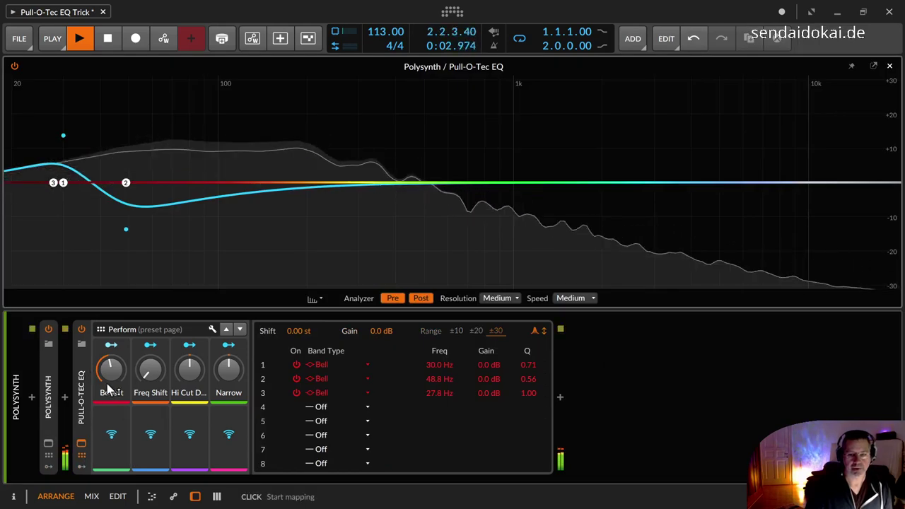
{"action": "left_click_drag", "start_coordinate": [111, 367], "coordinate": [149, 352]}
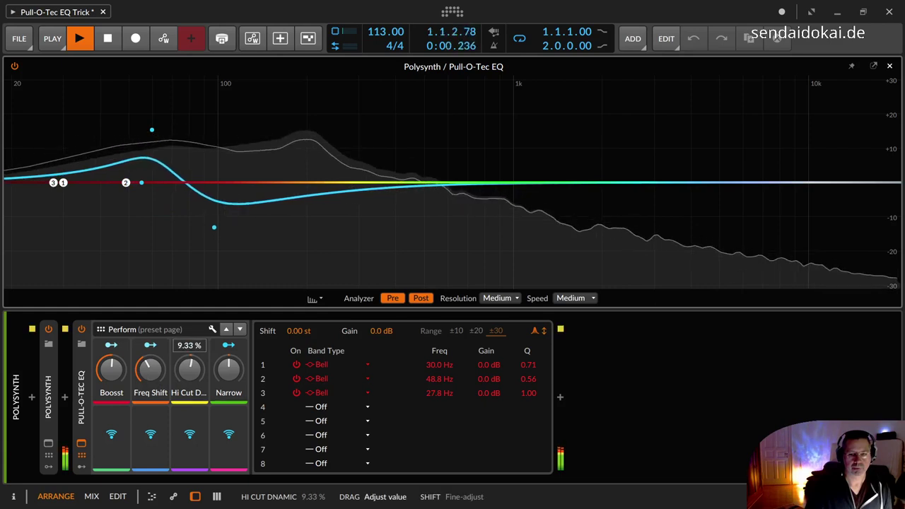
{"action": "mouse_move", "coordinate": [149, 368]}
{"action": "left_mouse_down"}
{"action": "mouse_move", "coordinate": [150, 395]}
{"action": "mouse_move", "coordinate": [150, 330]}
{"action": "mouse_move", "coordinate": [149, 393]}
{"action": "mouse_move", "coordinate": [149, 353]}
{"action": "left_mouse_up"}
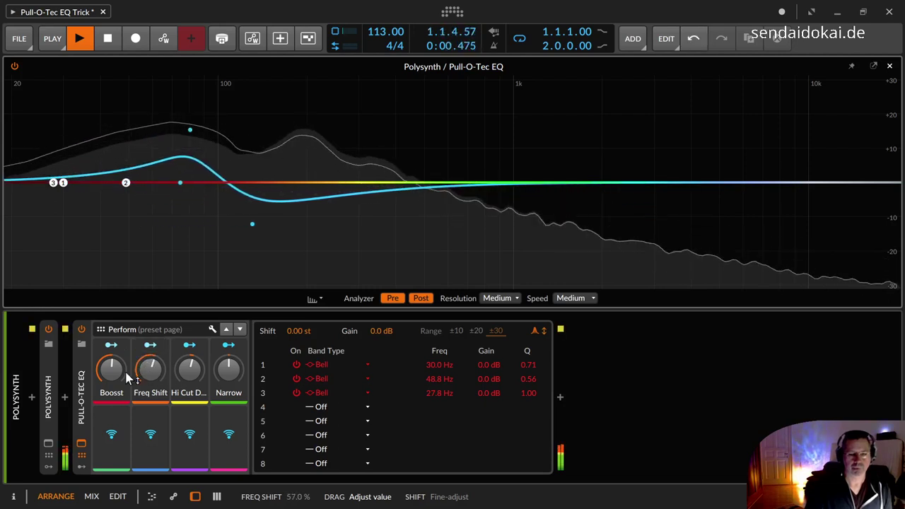
Remove the extra 27.8 Hz third band from the Polysynth's EQ, stop playback and close the enlarged EQ view.
{"action": "double_click", "coordinate": [54, 185]}
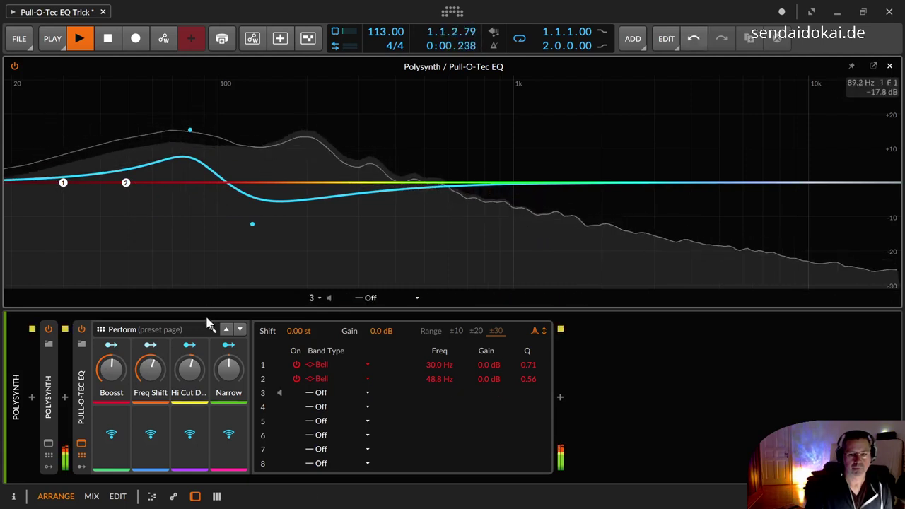
{"action": "key", "text": "space"}
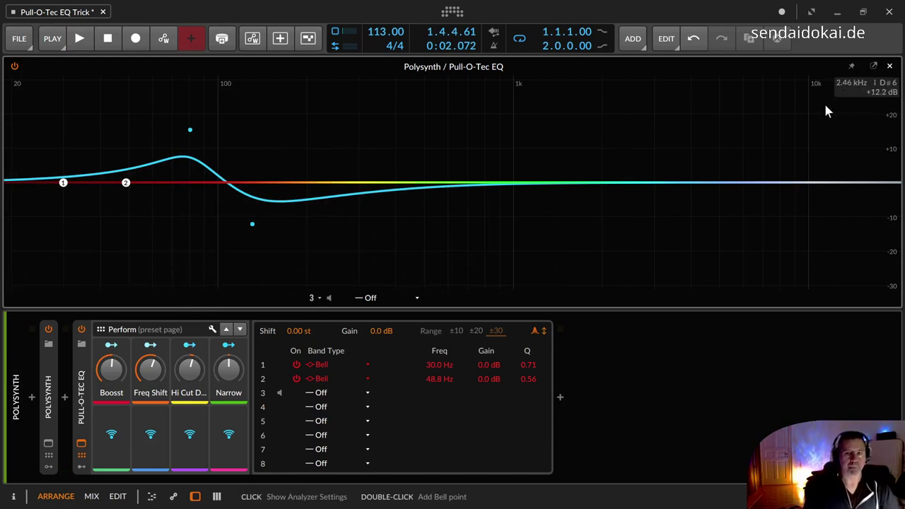
{"action": "left_click", "coordinate": [889, 67]}
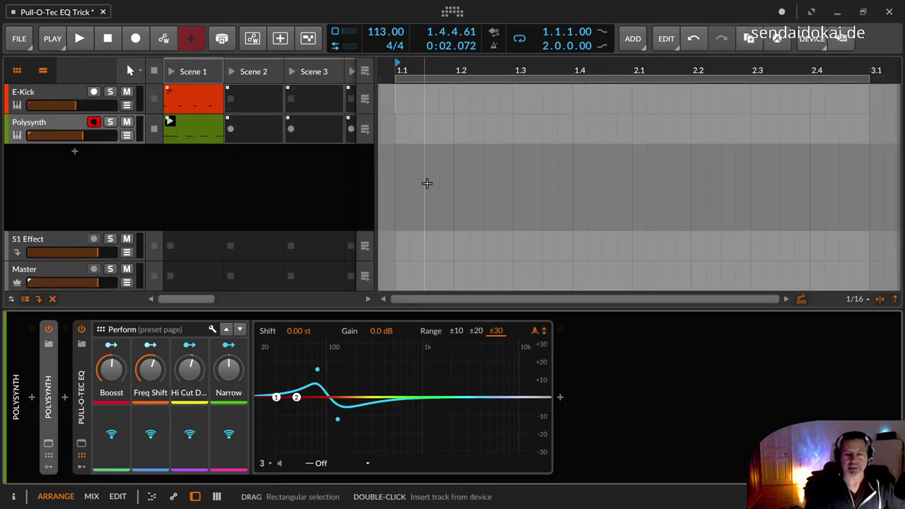